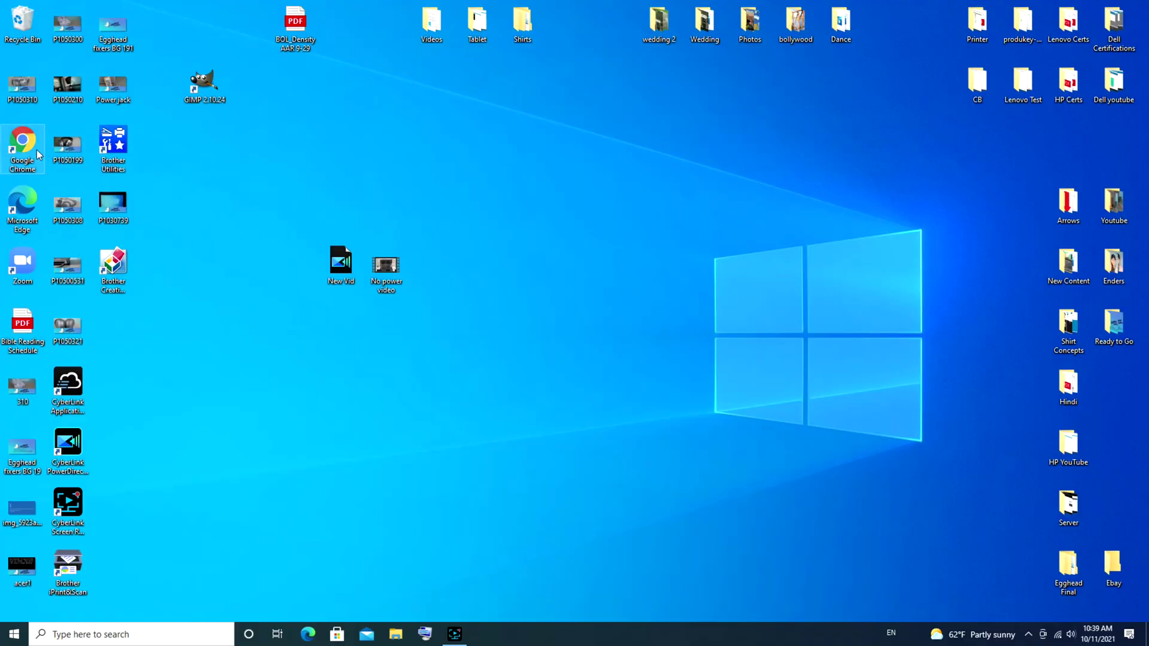
# Launch Chrome maximized, load comptia.org/training past the DNS_PROBE error, then minimize it
pyautogui.doubleClick(20, 150)
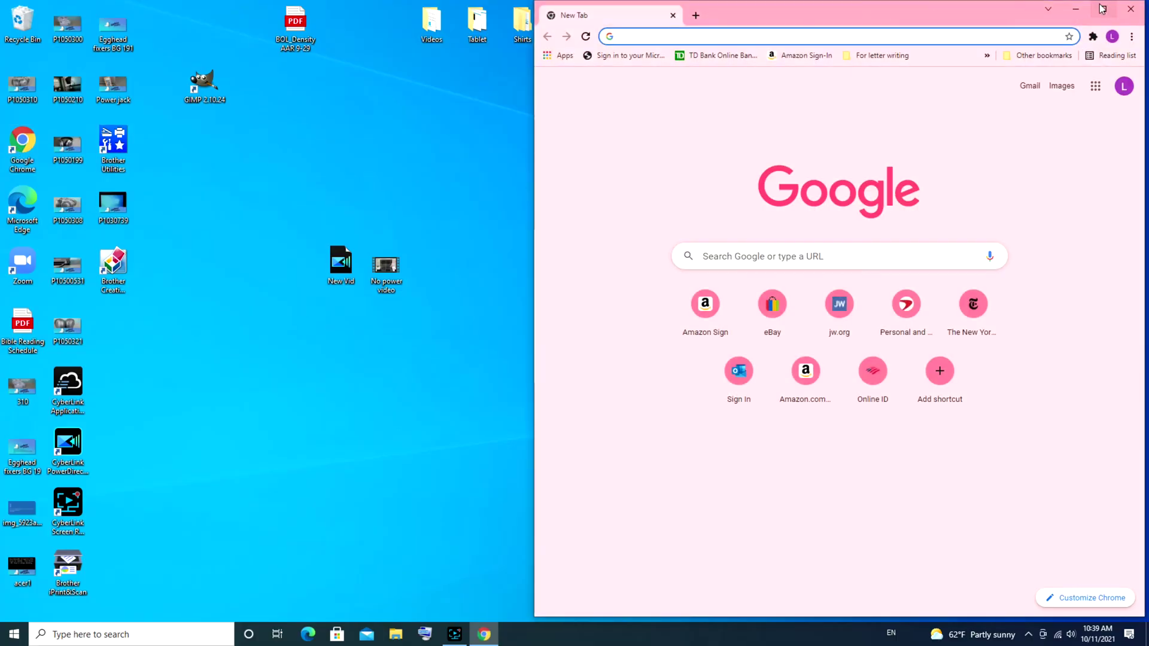
pyautogui.click(1103, 9)
pyautogui.write('c')
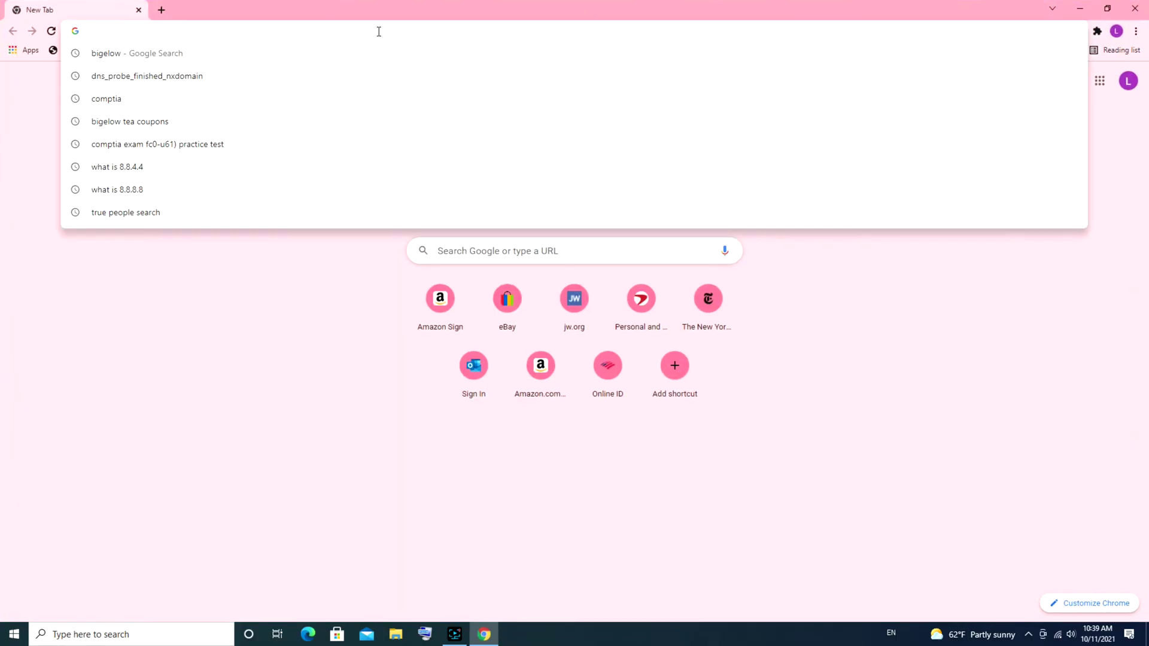
pyautogui.write('om')
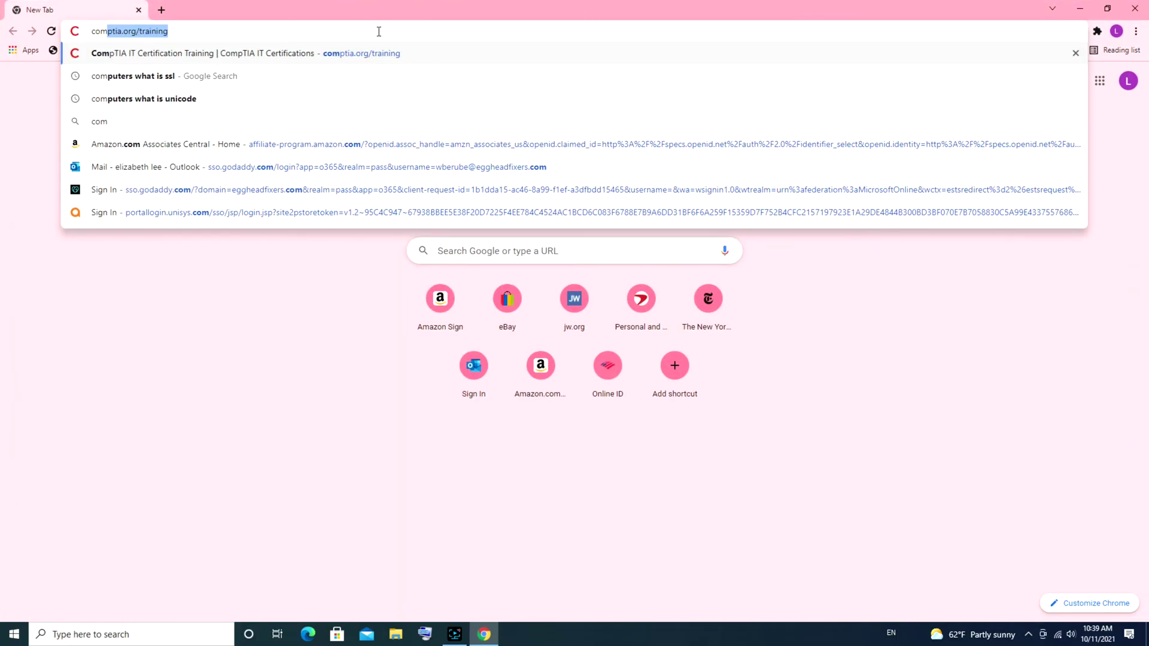
pyautogui.press('Return')
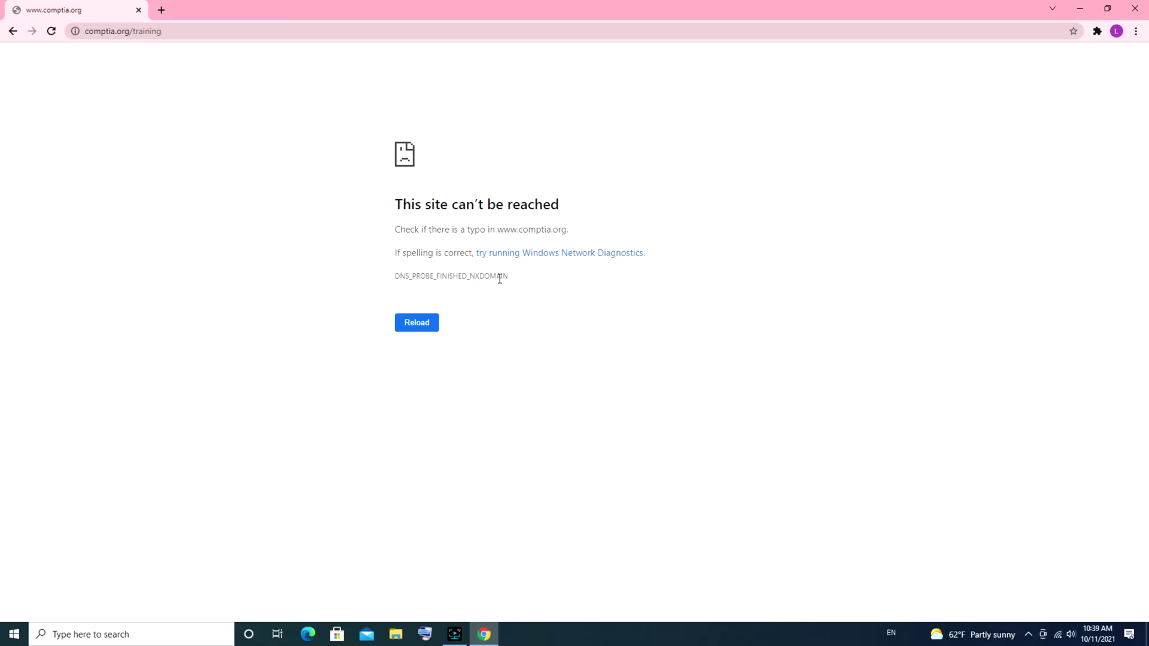
pyautogui.press('F5')
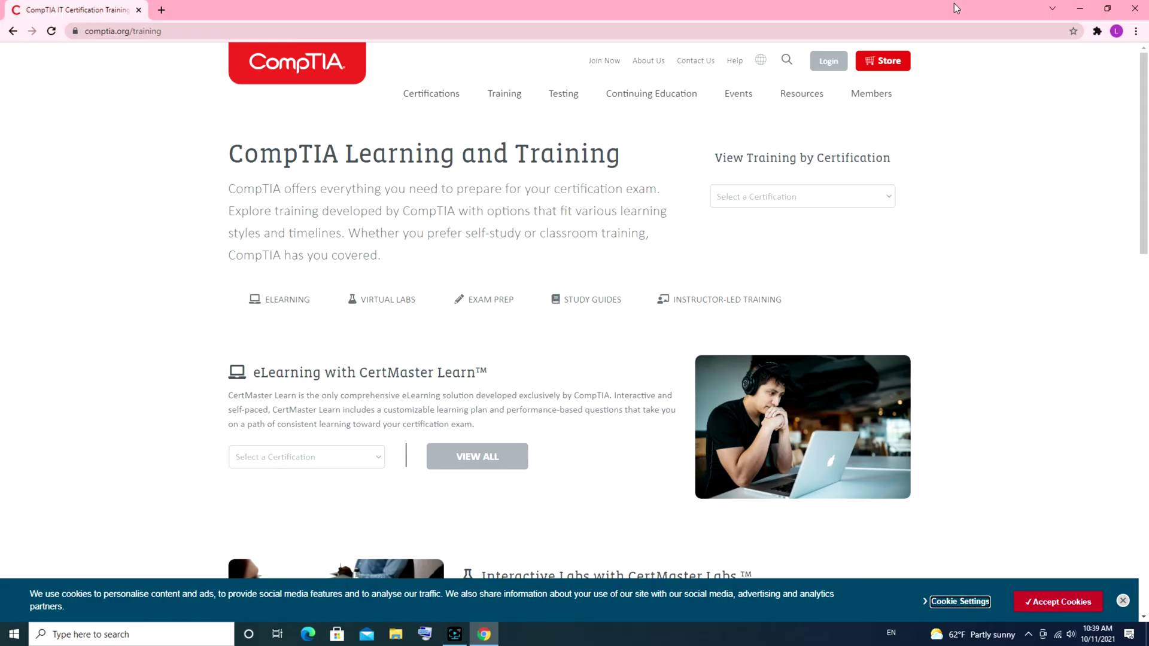
pyautogui.click(1084, 11)
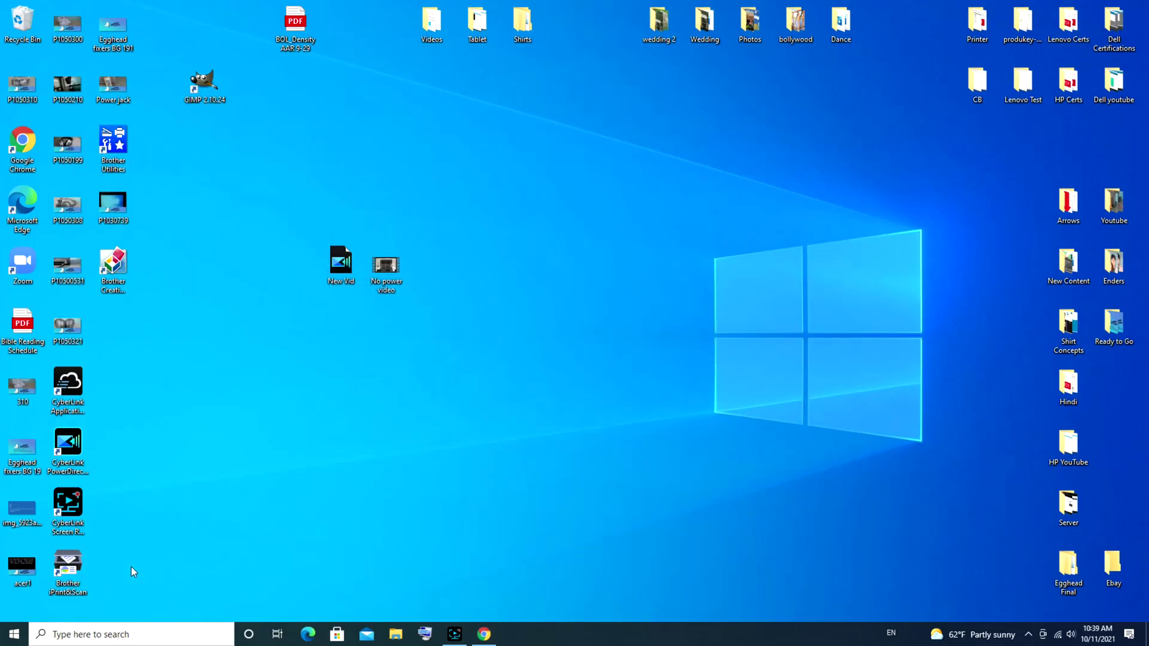
# Search 'comm' and run Command Prompt as administrator
pyautogui.click(104, 634)
pyautogui.write('c')
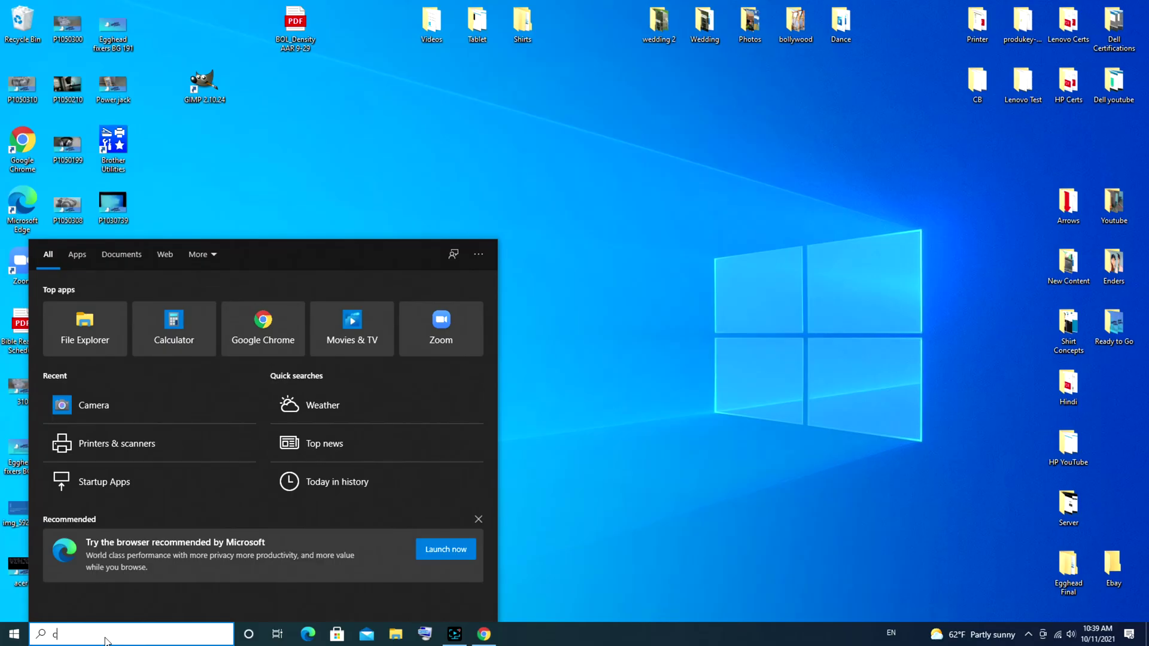
pyautogui.write('omm')
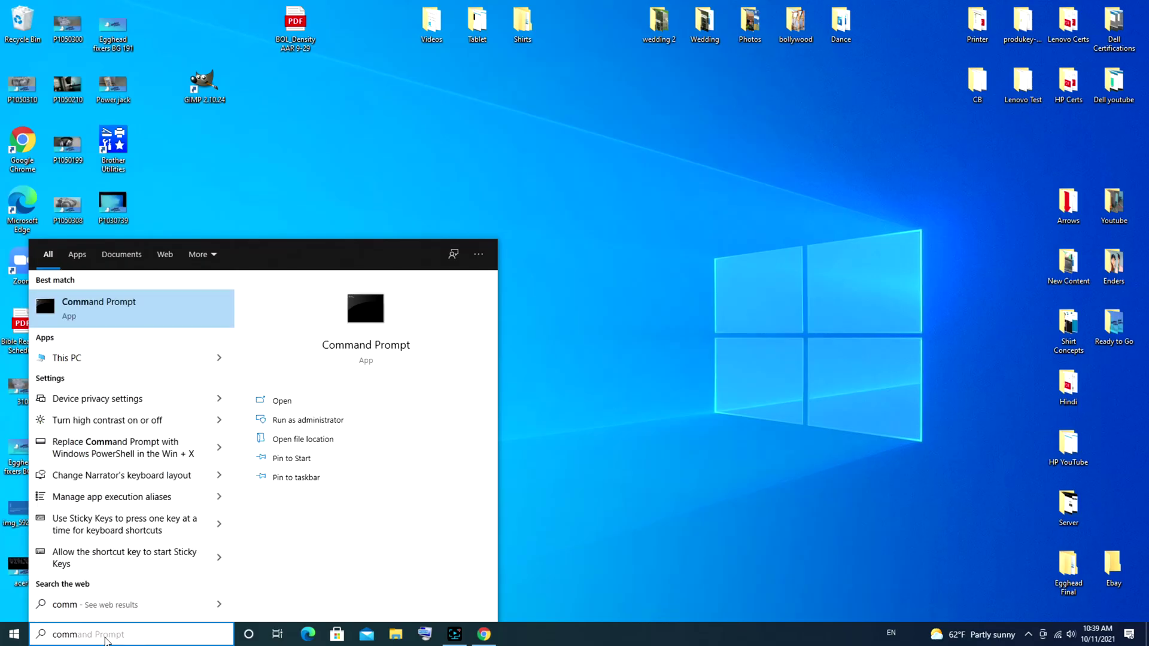
pyautogui.rightClick(131, 310)
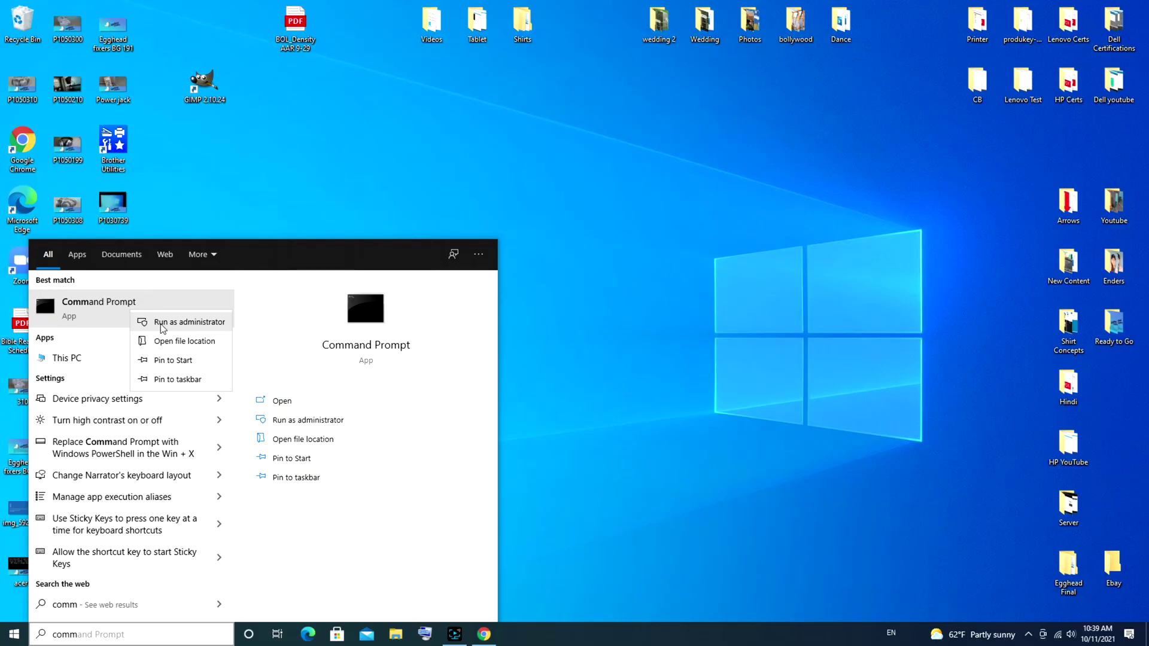
pyautogui.click(162, 325)
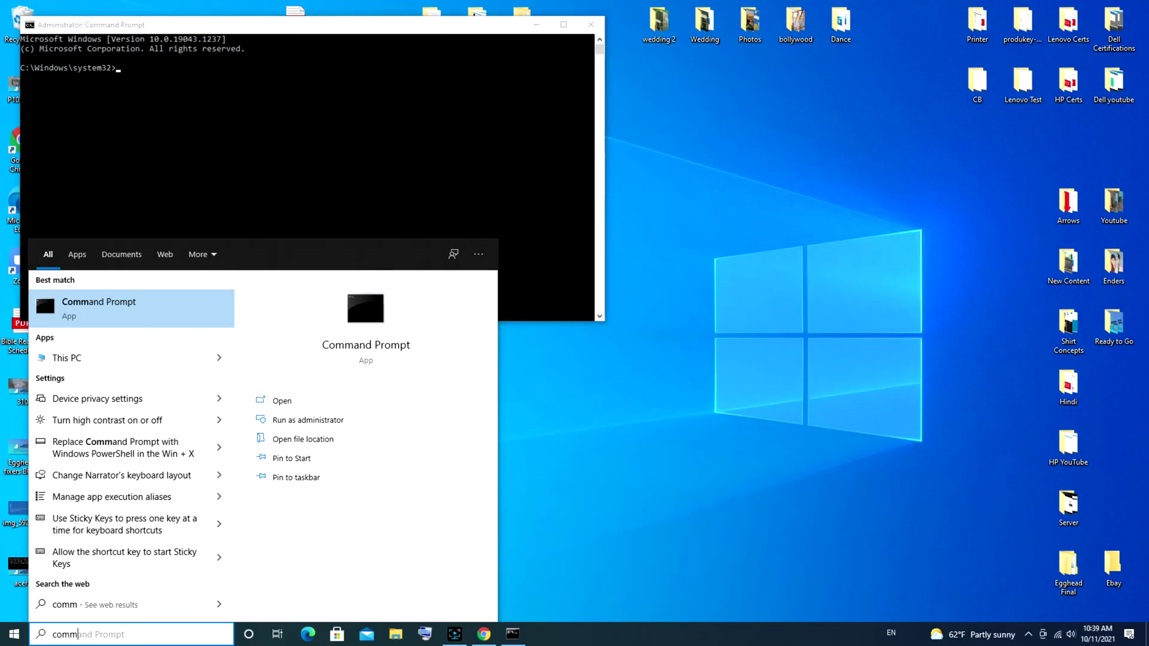
# Focus the administrator prompt and move its window to the screen centre
pyautogui.click(300, 115)
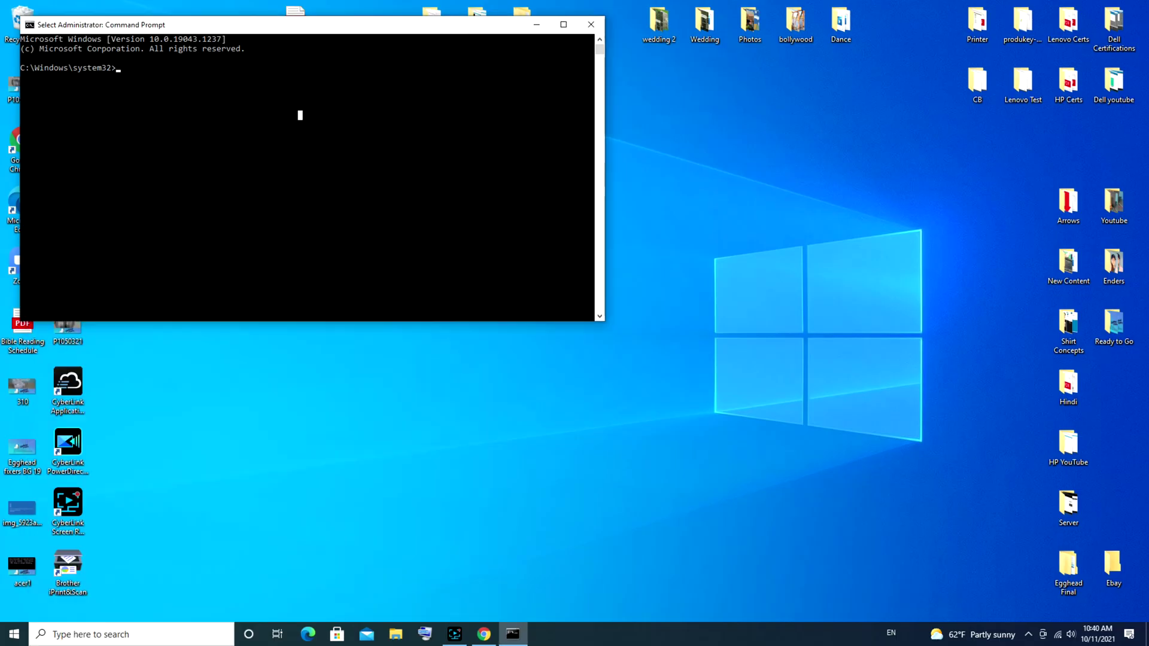
pyautogui.write('ipconf')
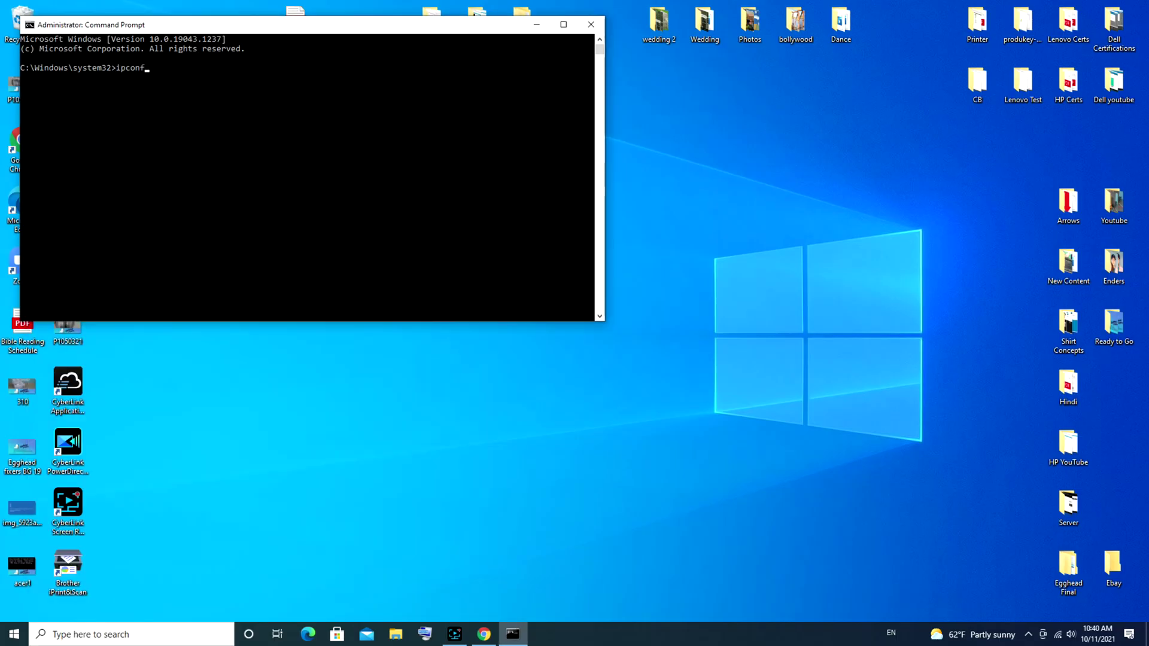
pyautogui.write('ig')
pyautogui.click(563, 24)
pyautogui.click(1106, 7)
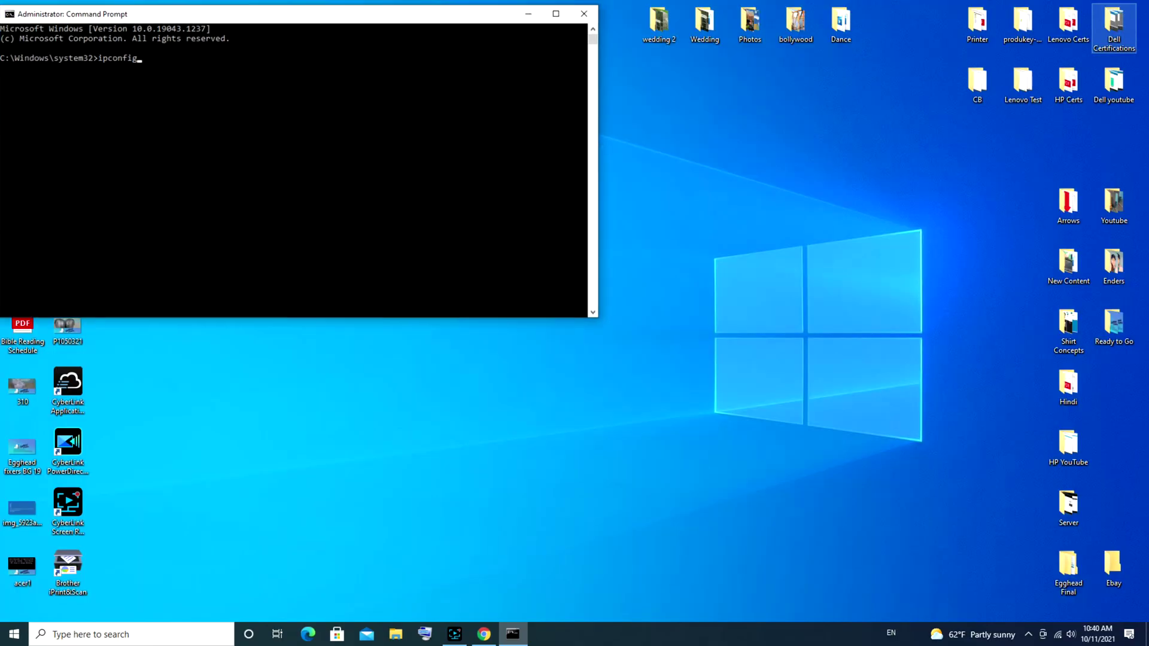
pyautogui.moveTo(358, 25); pyautogui.dragTo(575, 134)
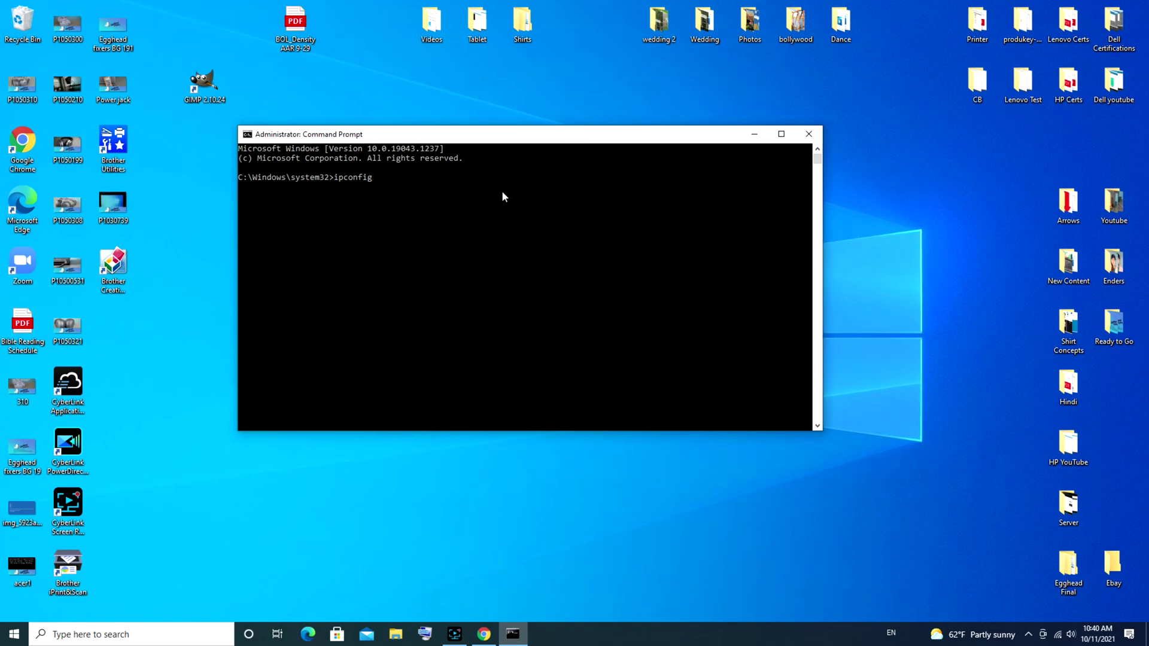
pyautogui.write('/')
pyautogui.write('fliushdns')
# Run ipconfig/flushdns to clear the DNS cache, then exit the prompt
pyautogui.press('BackSpace')
pyautogui.press('BackSpace')
pyautogui.press('BackSpace')
pyautogui.press('BackSpace')
pyautogui.press('BackSpace')
pyautogui.press('BackSpace')
pyautogui.write('ushdns')
pyautogui.press('Return')
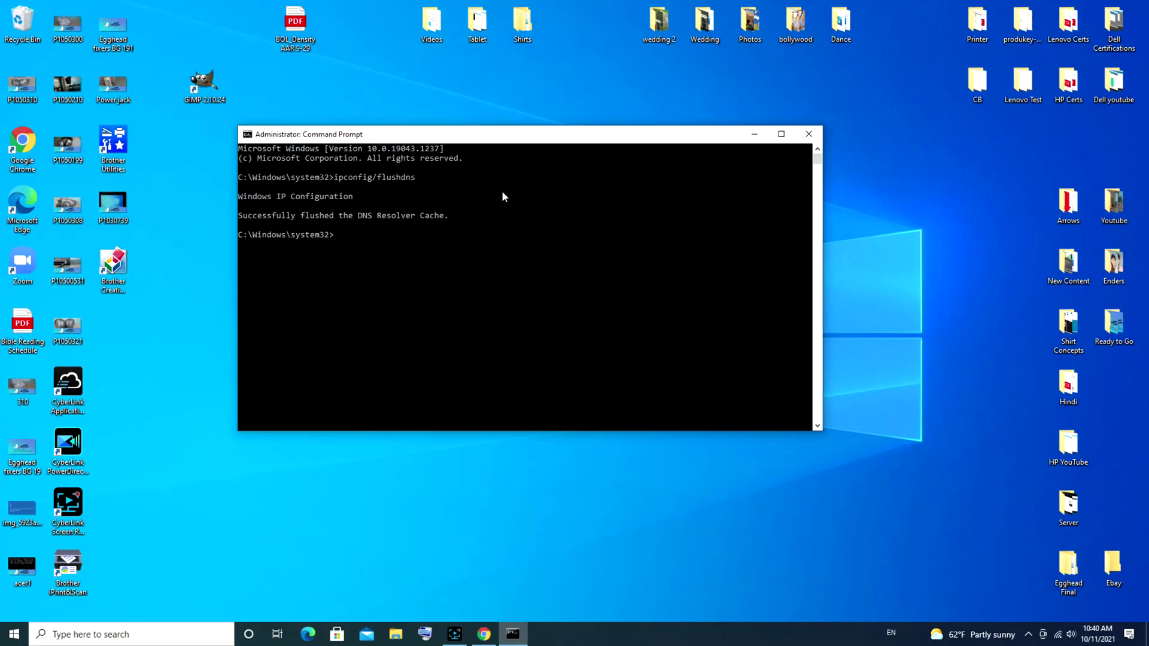
pyautogui.write('e')
pyautogui.write('xit')
pyautogui.press('Return')
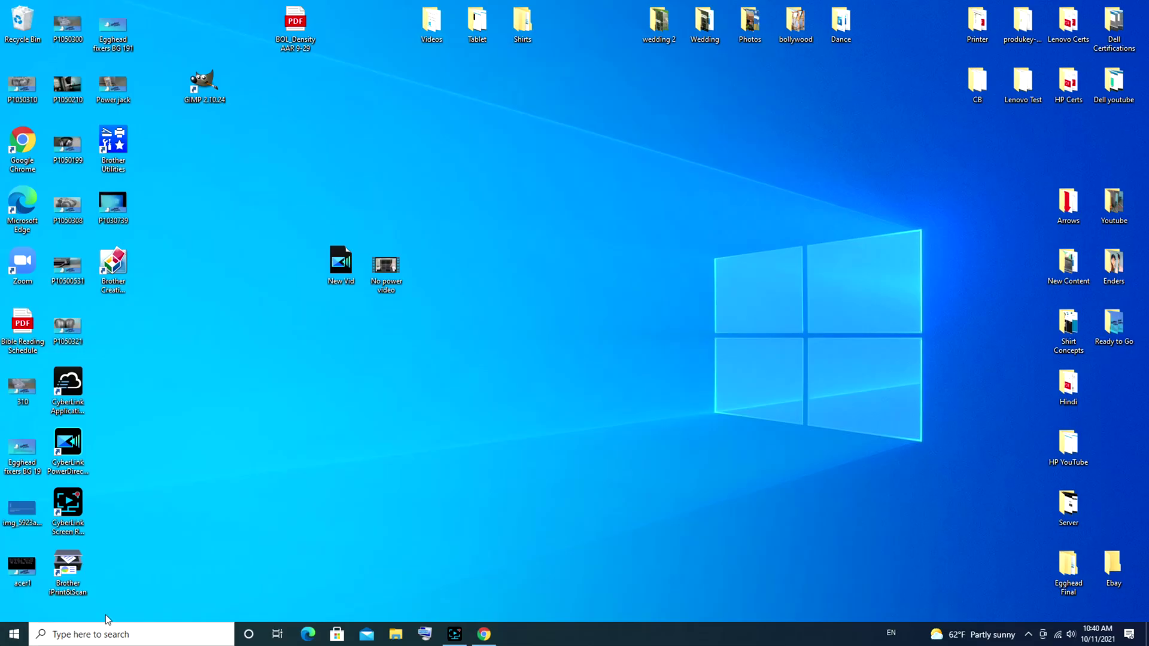
pyautogui.click(108, 635)
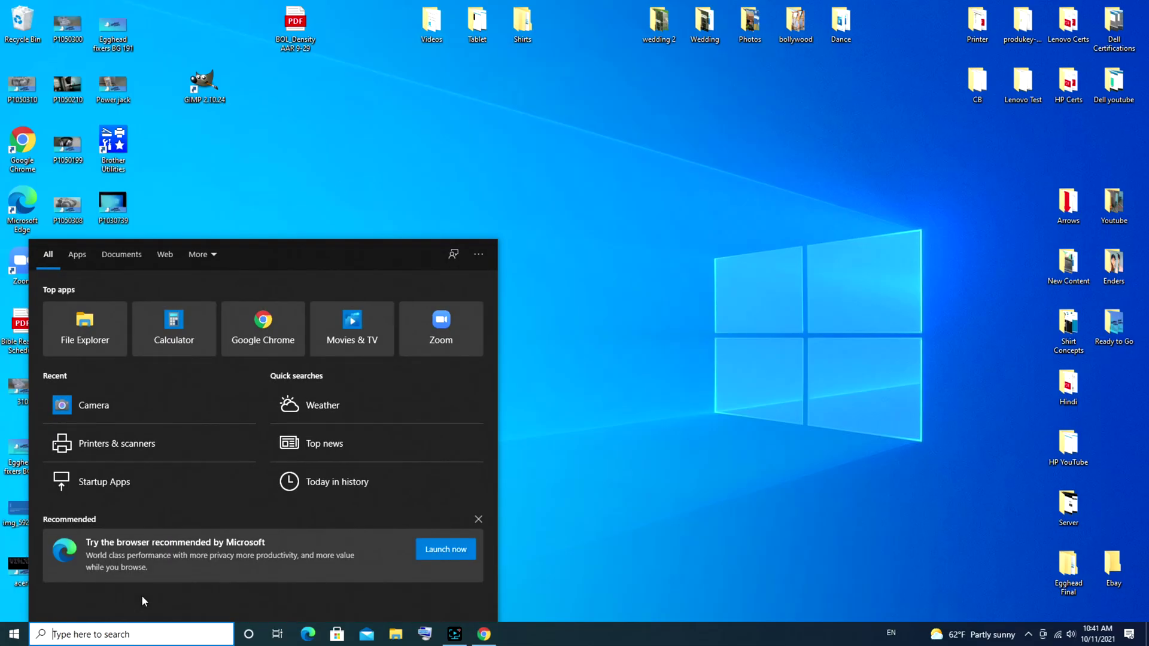
pyautogui.write('ncpa')
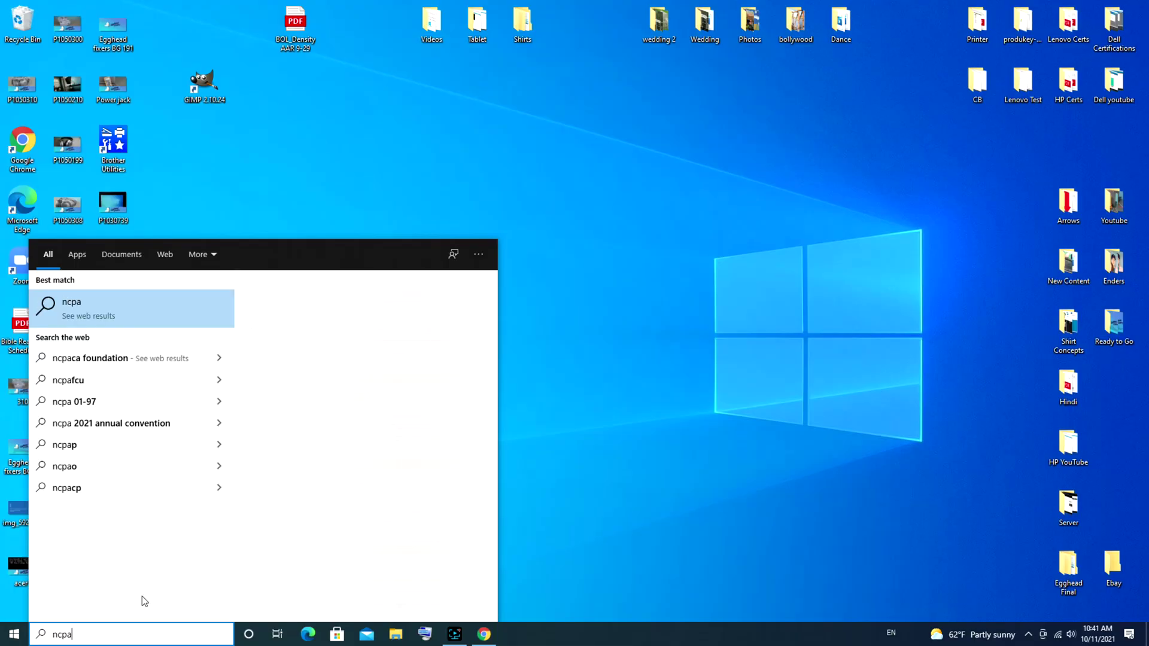
pyautogui.write('.cp')
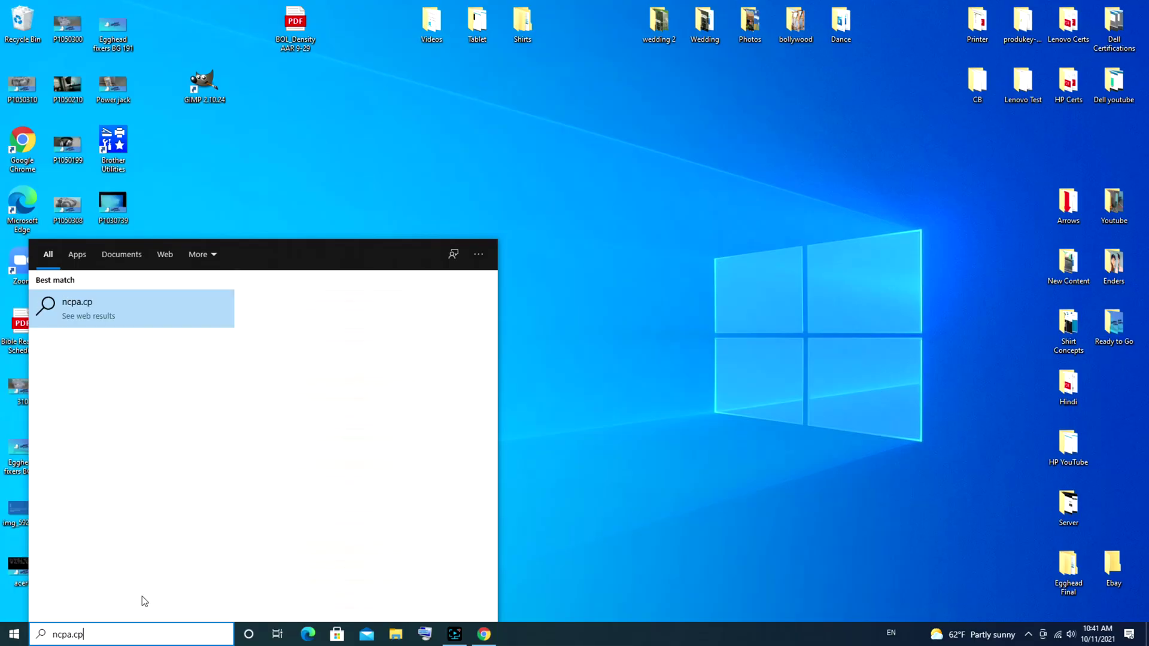
pyautogui.write('l')
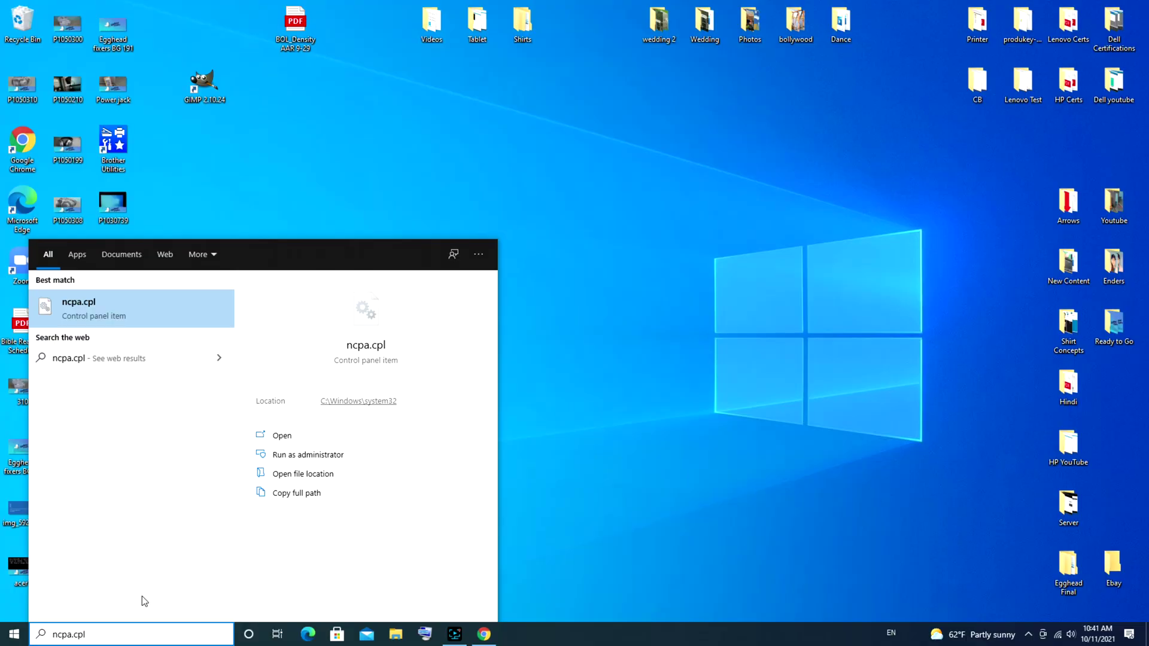
# Open ncpa.cpl to list the Ethernet, Ethernet 2 and Wi-Fi adapters
pyautogui.click(108, 308)
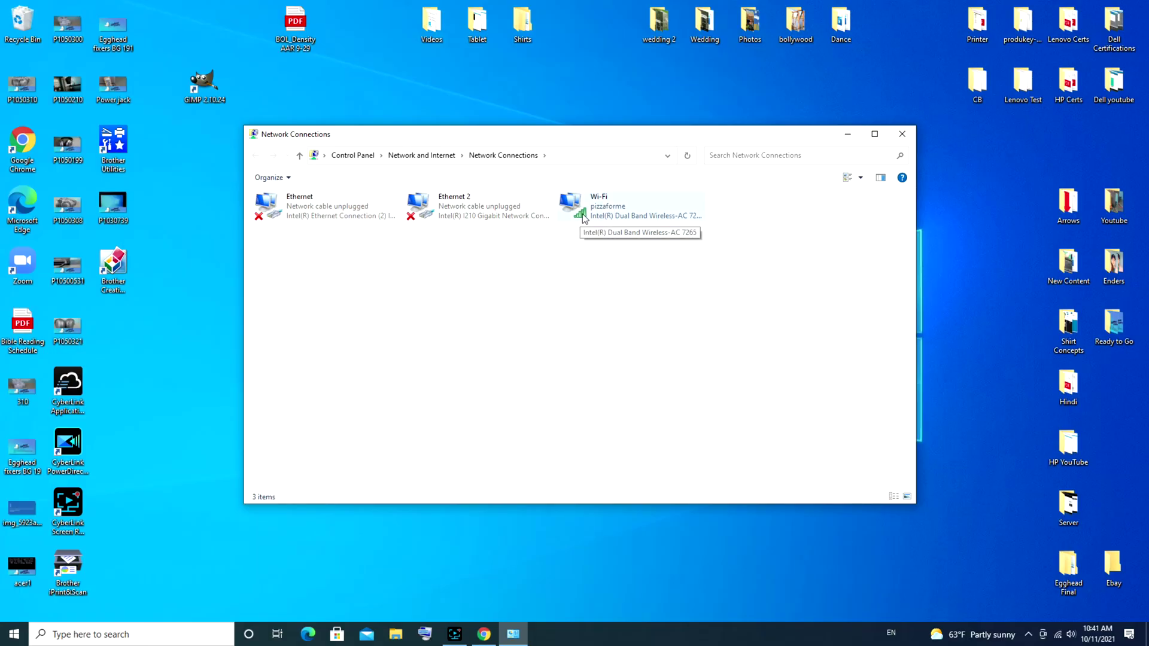
# Open the Wi-Fi adapter's Internet Protocol Version 4 (TCP/IPv4) properties
pyautogui.rightClick(618, 209)
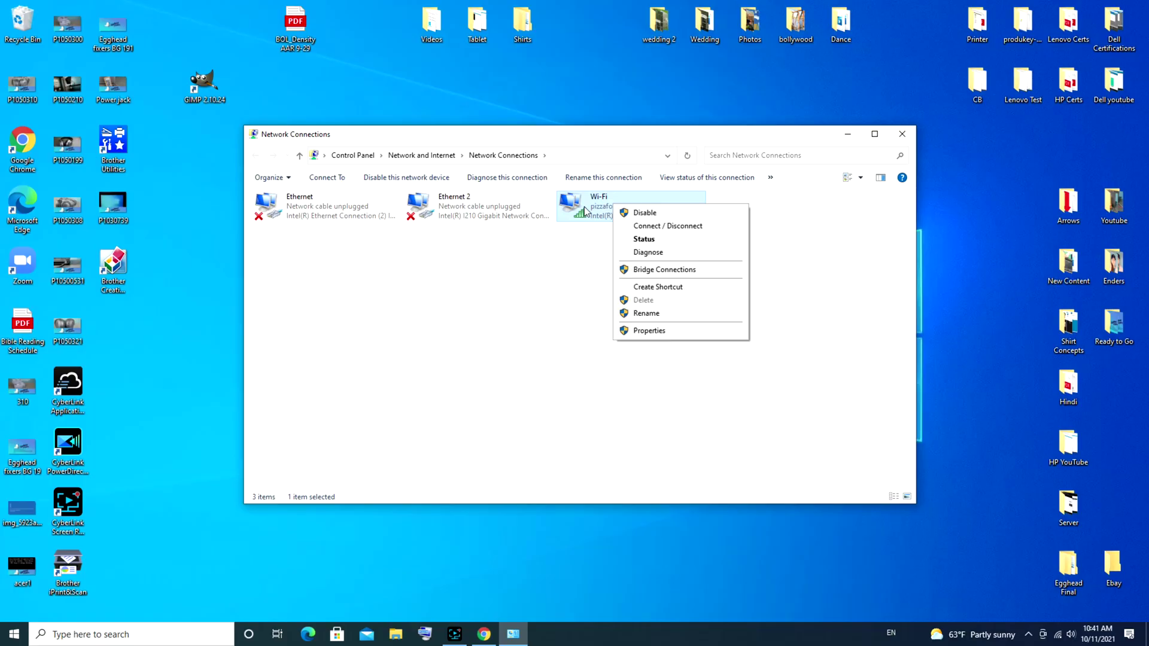
pyautogui.click(669, 334)
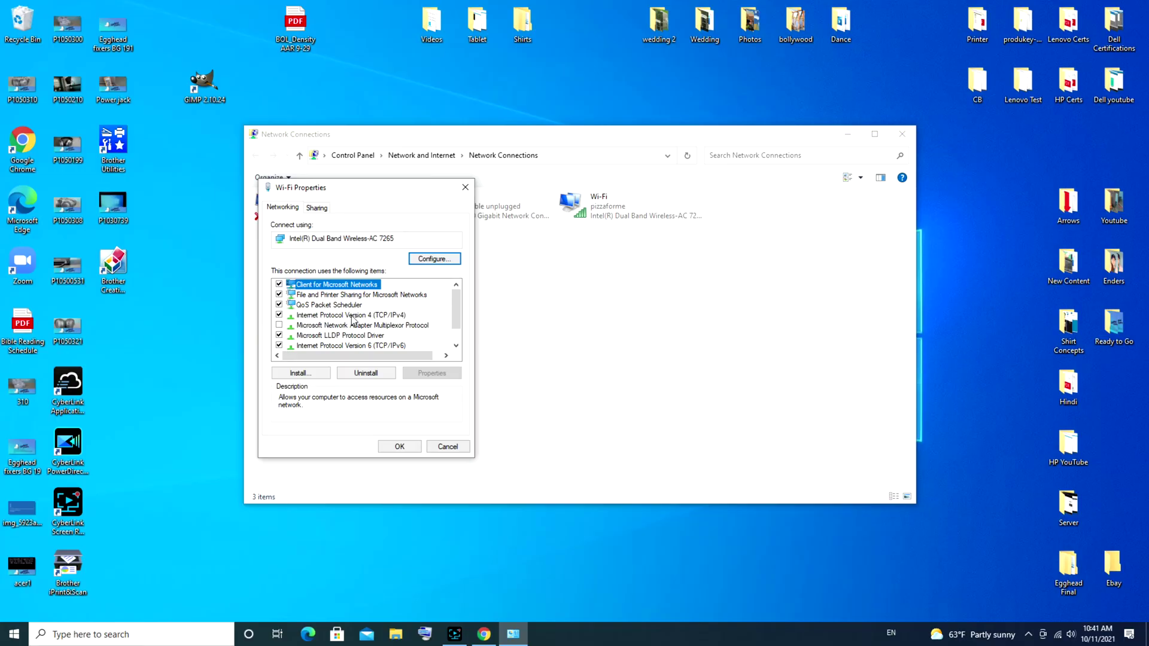
pyautogui.click(374, 317)
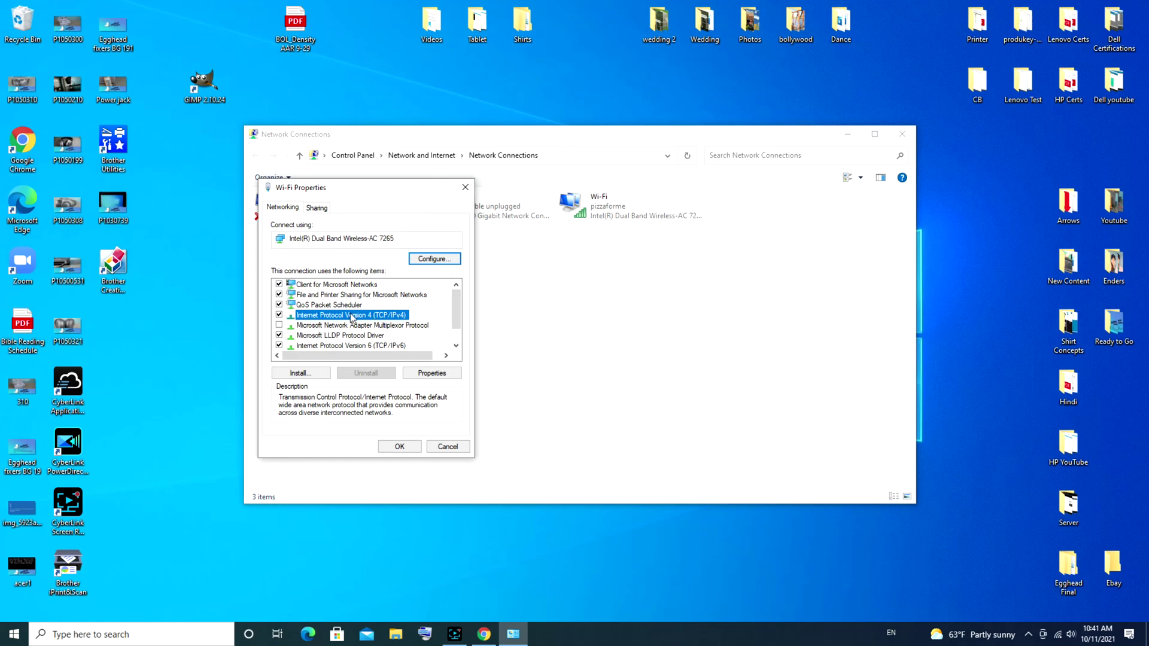
pyautogui.click(439, 376)
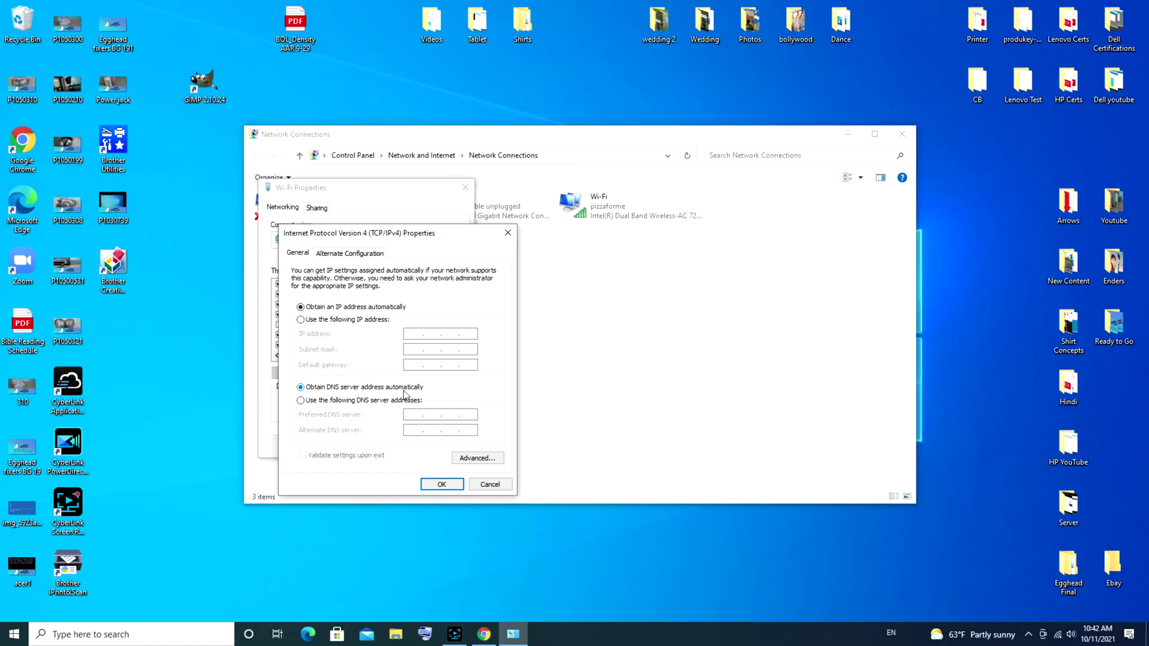
# Enter 8.8.8.8 as preferred and 8.8.4.4 as alternate DNS server, and confirm with OK
pyautogui.click(301, 401)
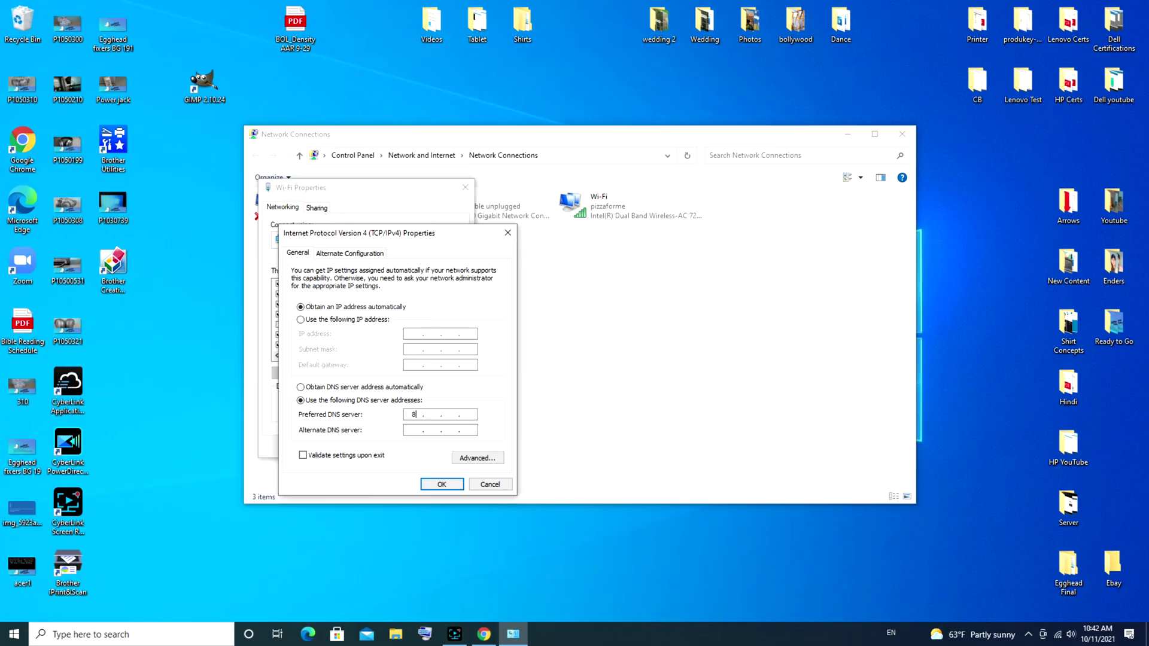
pyautogui.write('8')
pyautogui.press('BackSpace')
pyautogui.write('.8.8')
pyautogui.write('.8')
pyautogui.click(412, 431)
pyautogui.write('8.8.')
pyautogui.write('4.4')
pyautogui.click(442, 486)
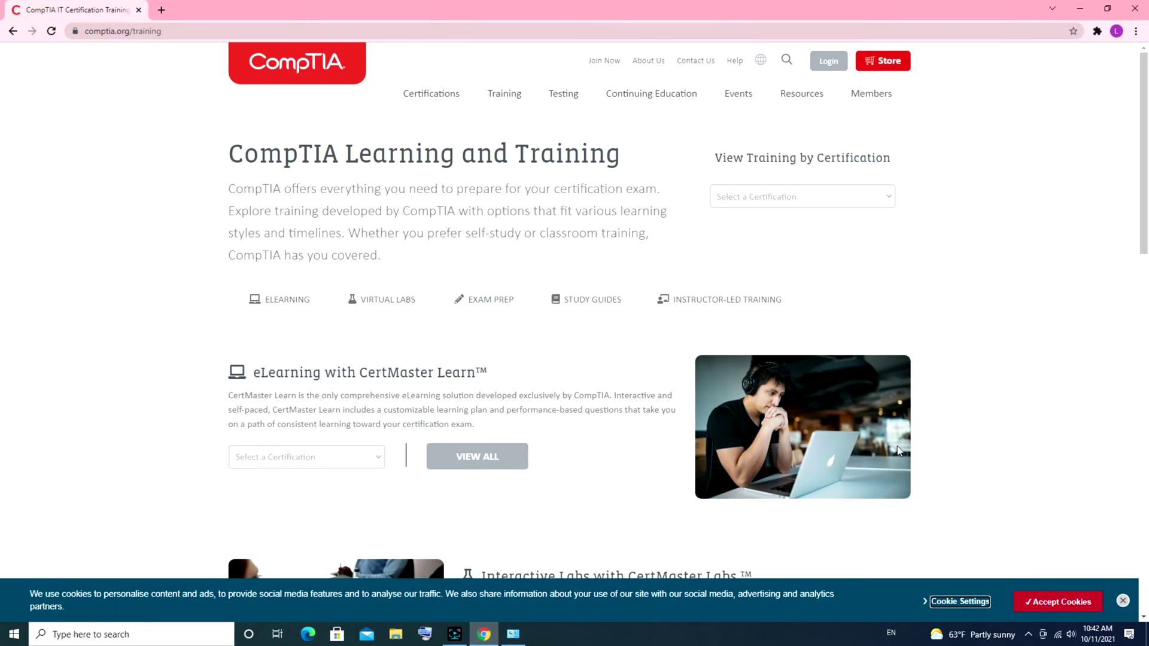
# Replace the CompTIA tab with a new tab and search '8.8.8.8 dns server'
pyautogui.click(161, 9)
pyautogui.click(138, 9)
pyautogui.write('8.8')
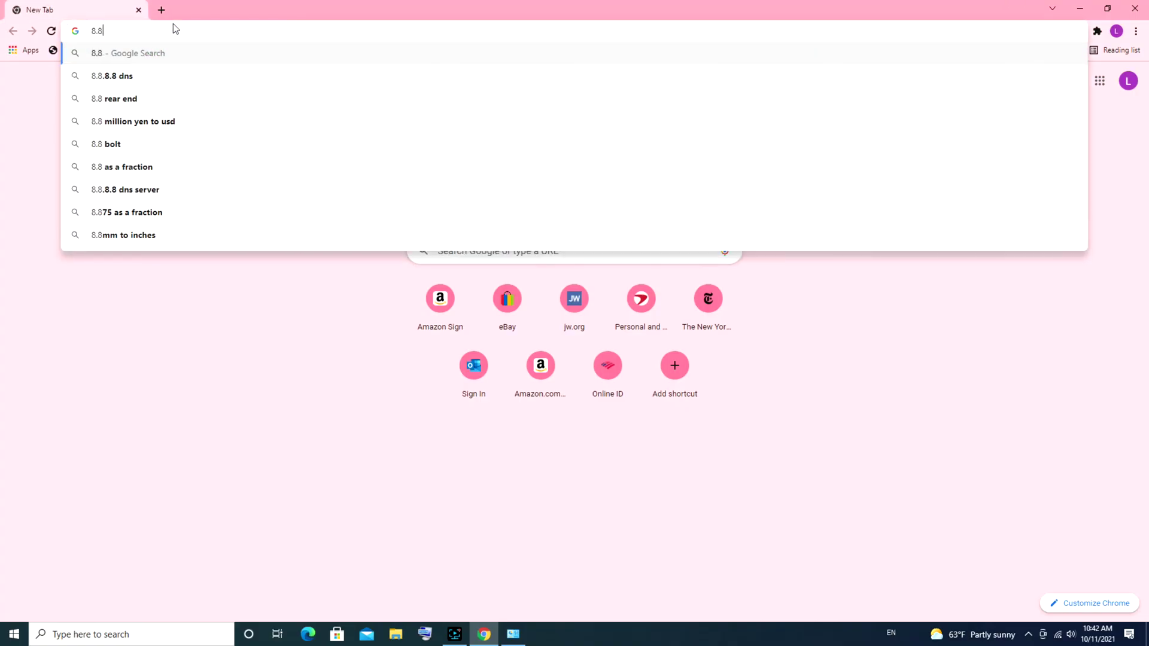
pyautogui.write('.8.8')
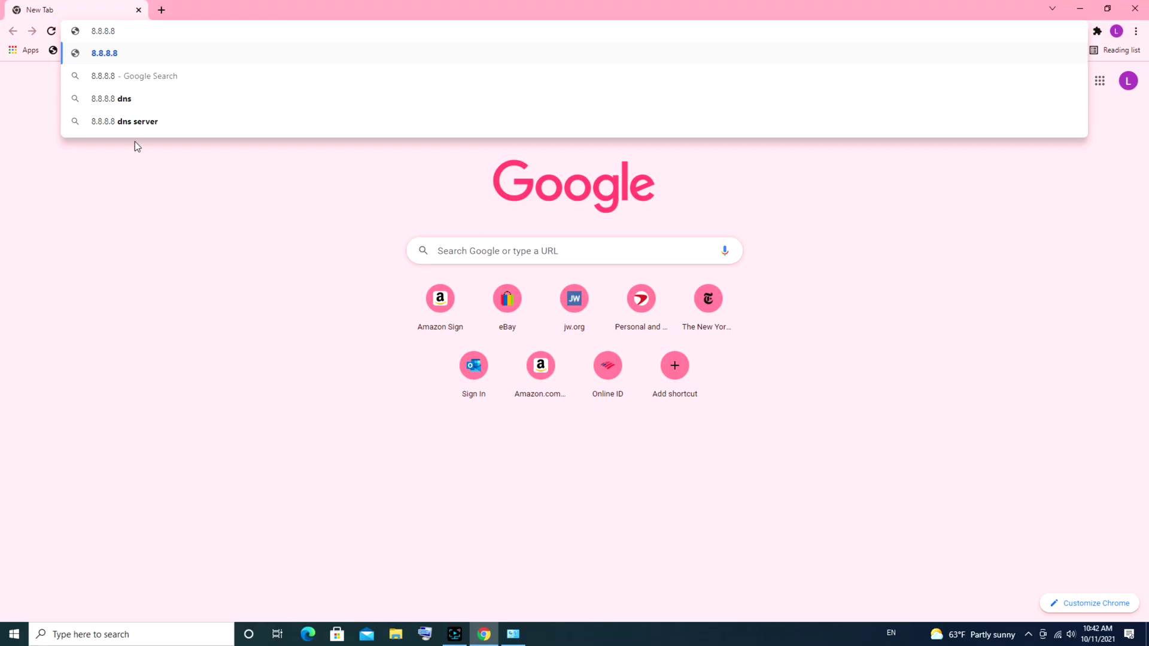
pyautogui.click(137, 121)
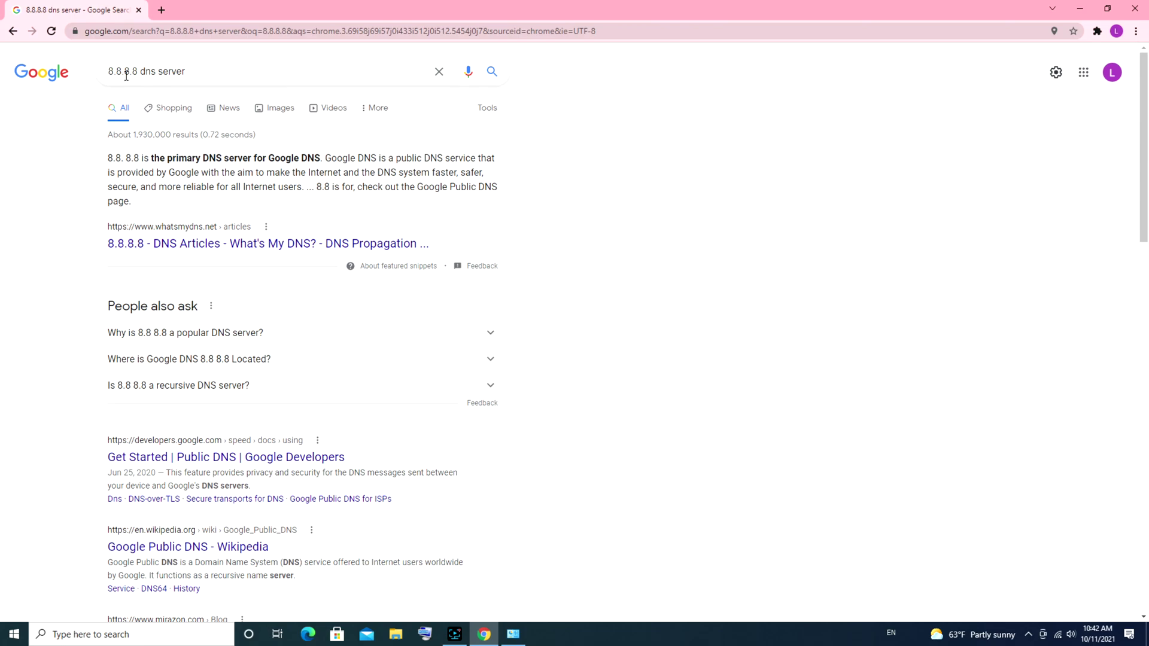
# Change the search to '8.8.4.4 dns server', then start a fresh tab
pyautogui.moveTo(124, 71); pyautogui.dragTo(139, 71)
pyautogui.write('4.4')
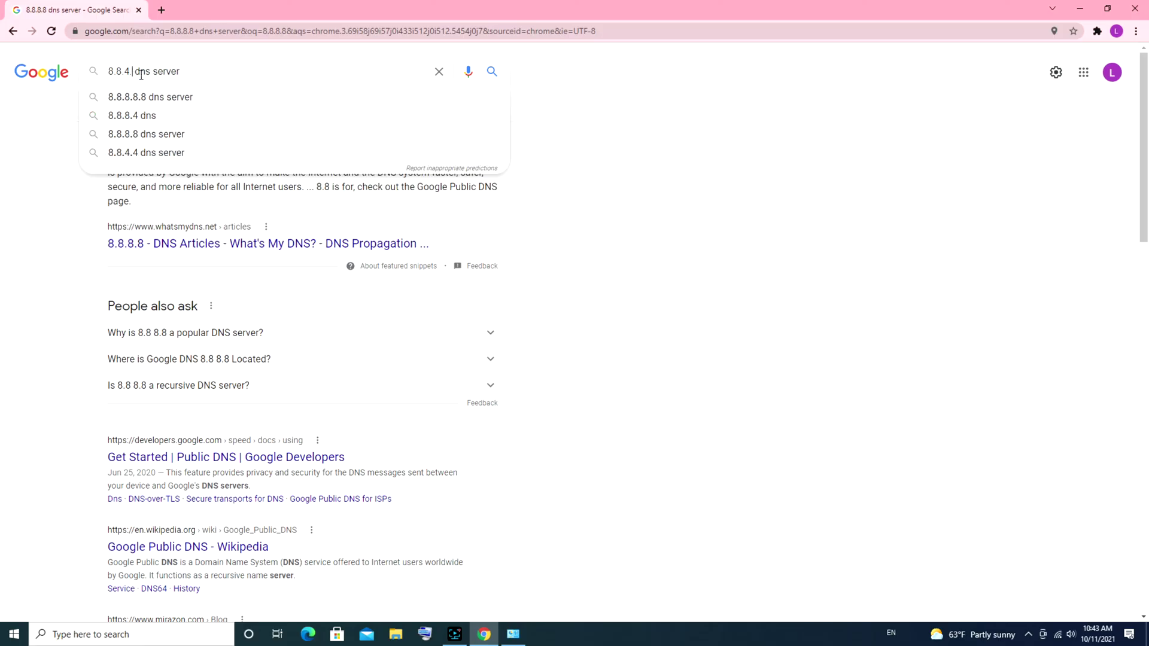
pyautogui.write('.4')
pyautogui.press('Return')
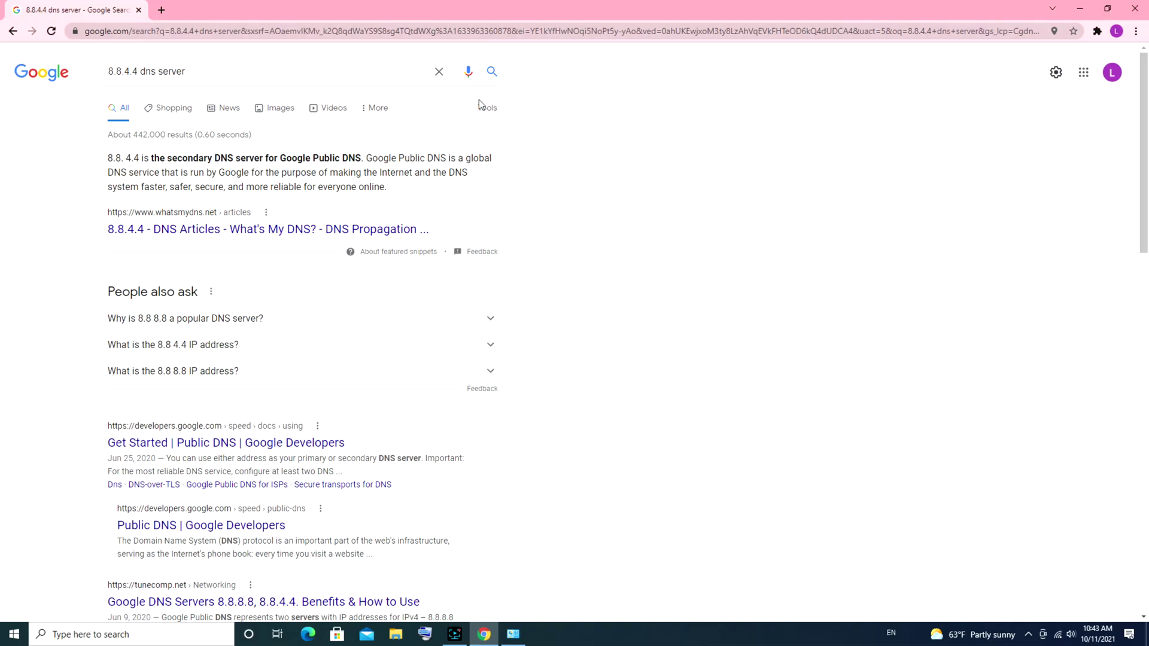
pyautogui.click(161, 10)
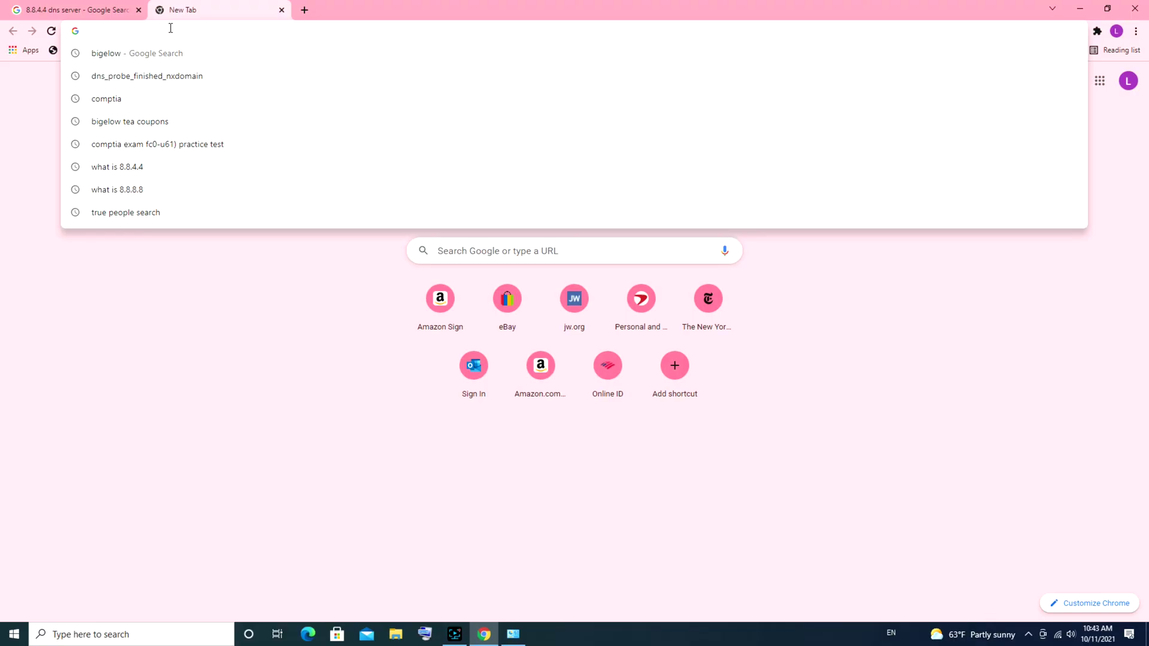
pyautogui.write('com')
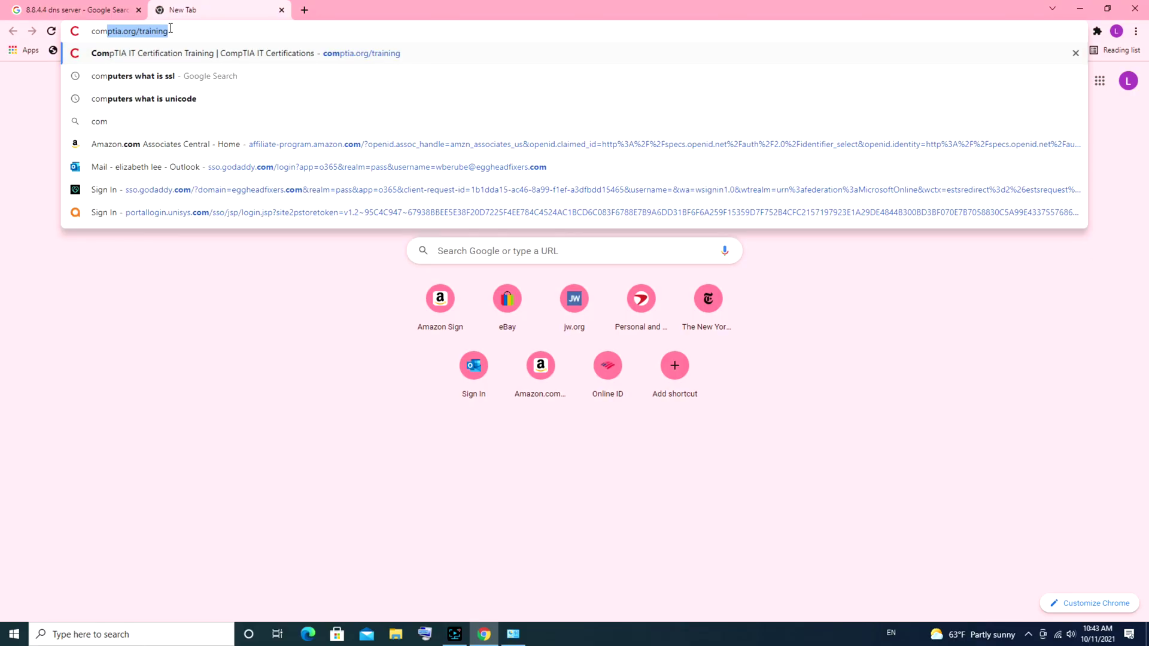
# Load comptia.org/training from autocomplete, now without a DNS error
pyautogui.press('Return')
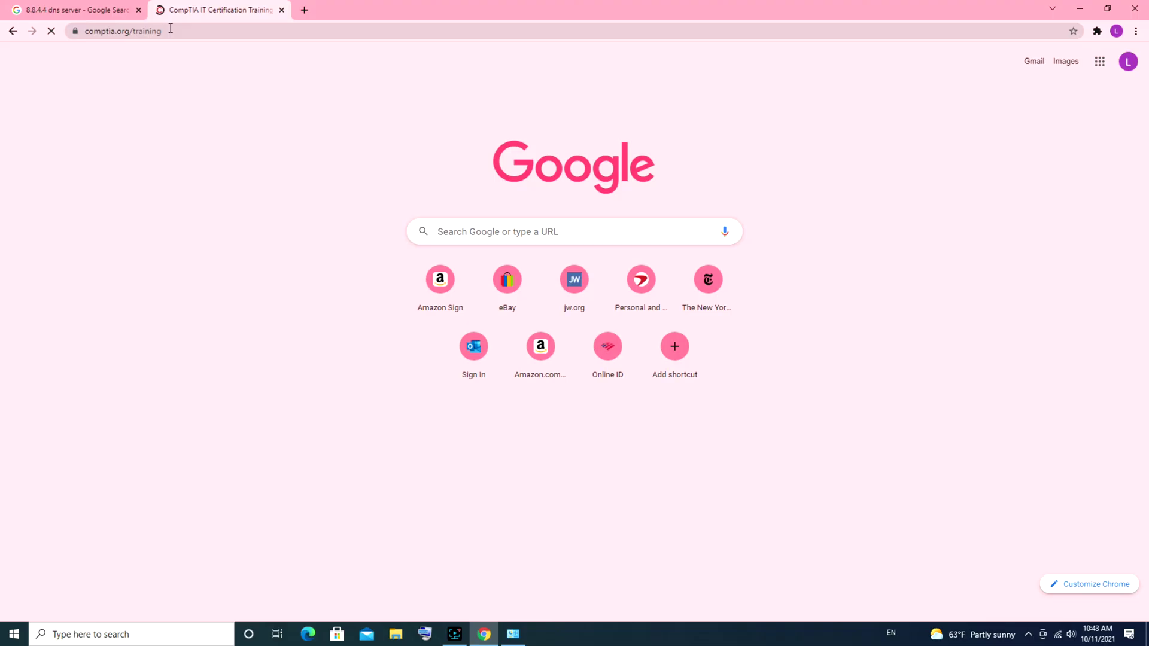